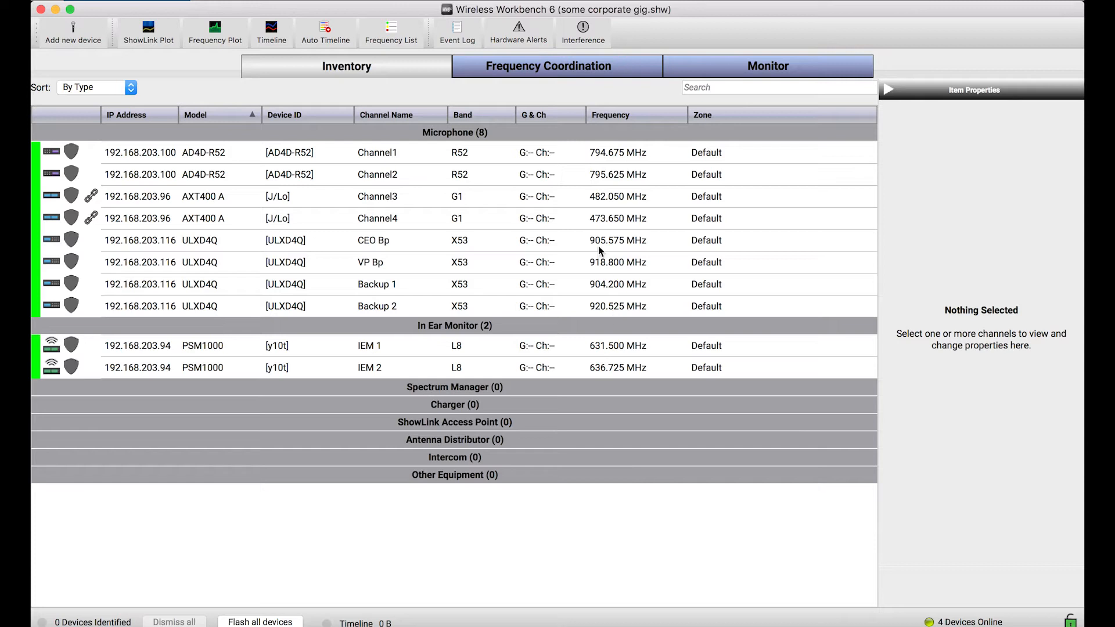
# Set the network interface in the preferences to the disabled en1, save it, and dismiss the resulting message
pyautogui.press('super+comma')
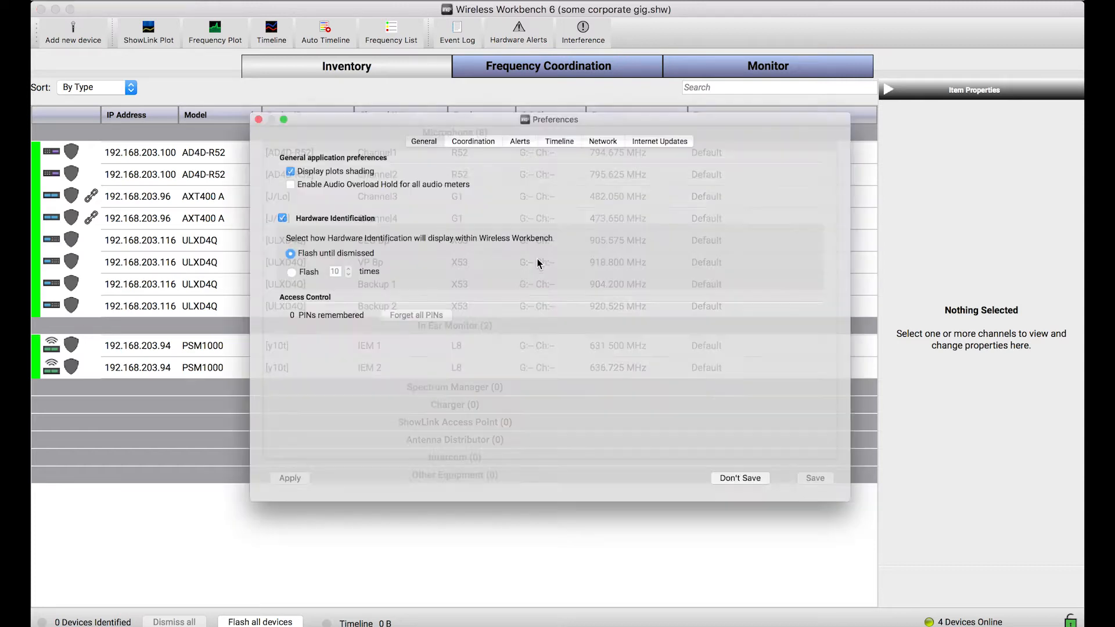
pyautogui.click(599, 113)
pyautogui.click(267, 258)
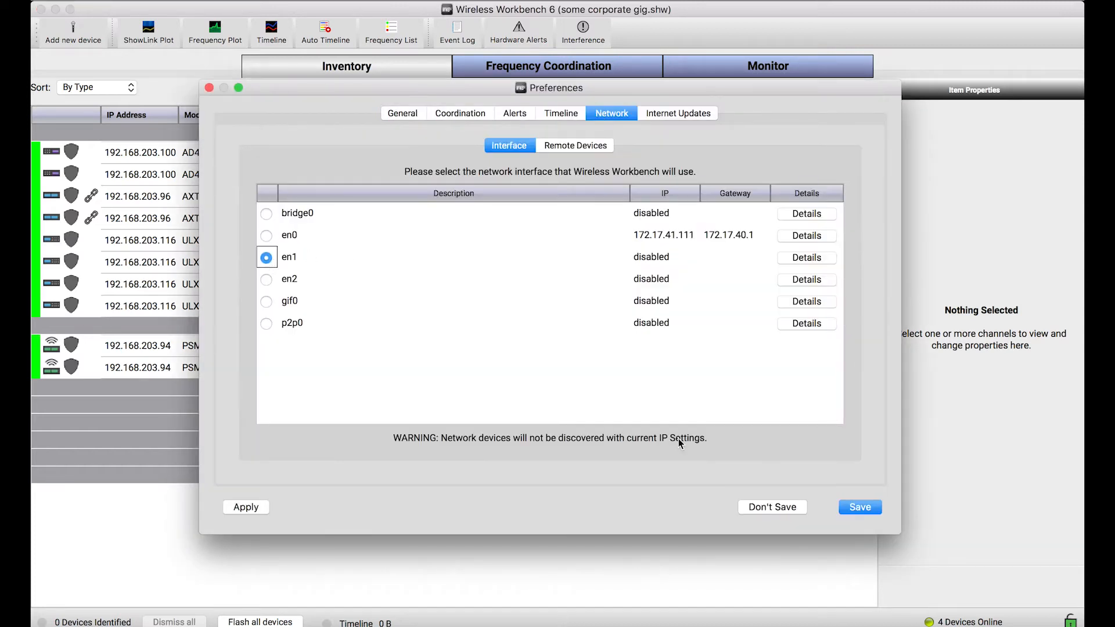
pyautogui.click(860, 508)
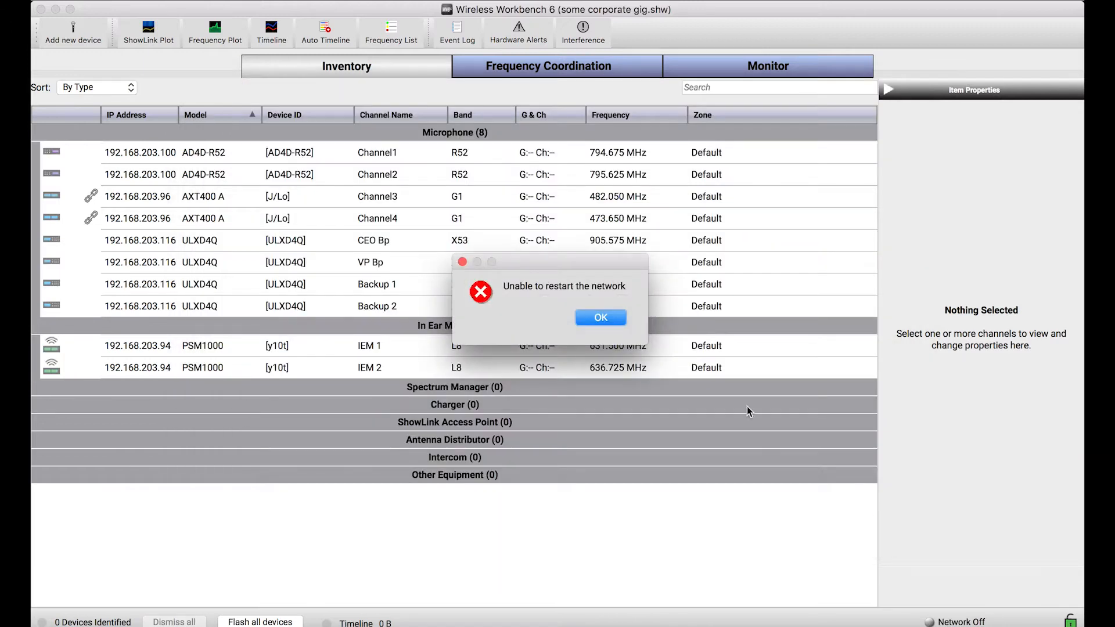
pyautogui.click(601, 319)
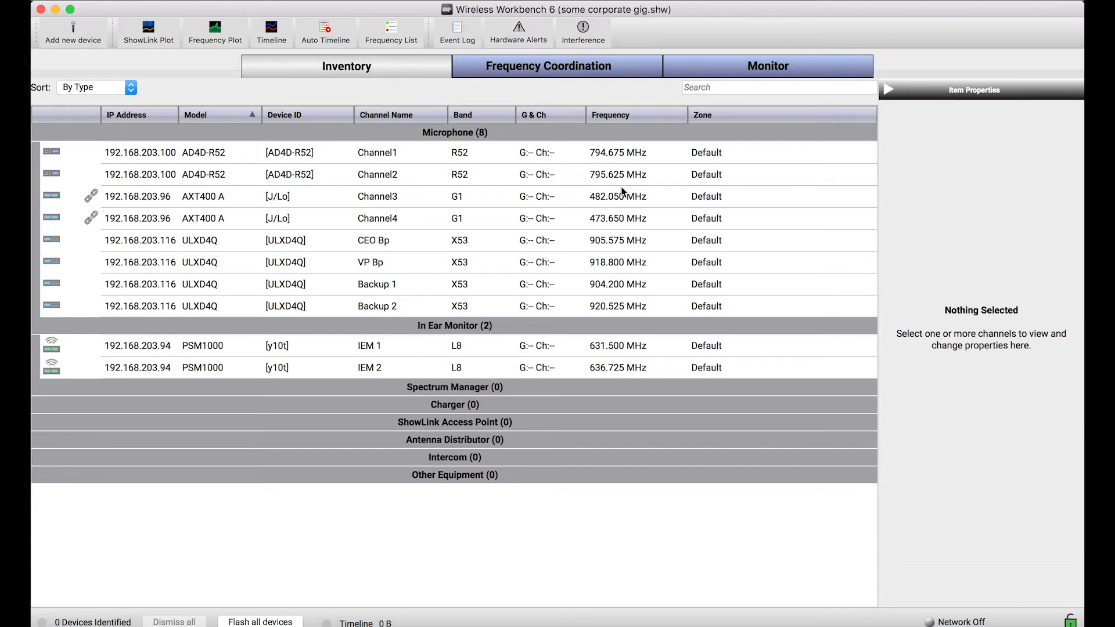
# Set the frequency of Channel1 on the AD4D-R52 receiver to 796.675 MHz
pyautogui.click(636, 154)
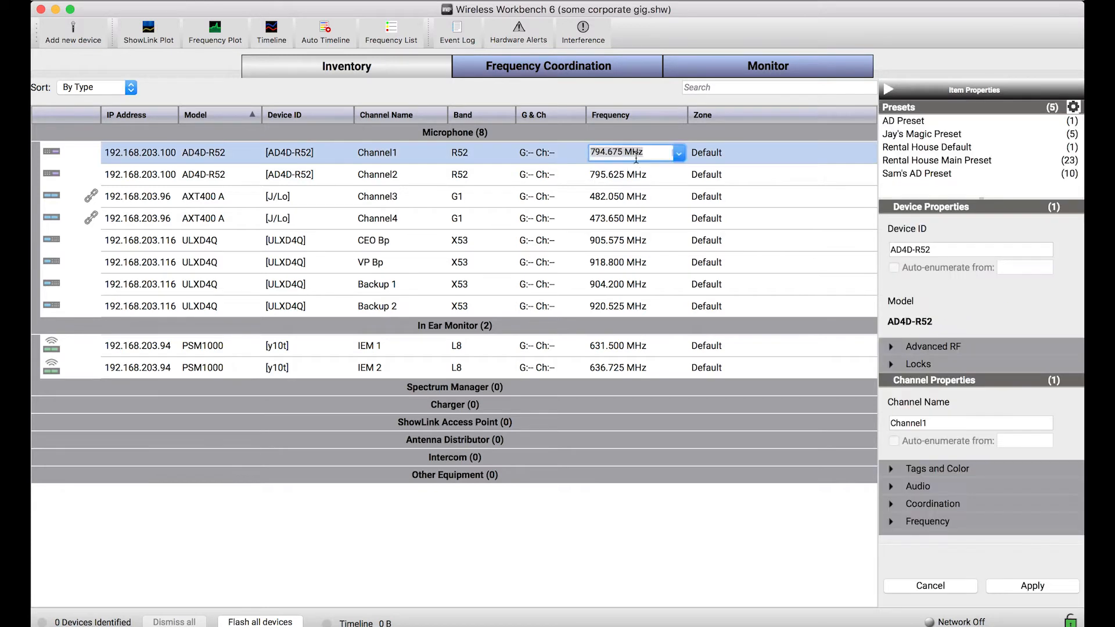
pyautogui.click(678, 154)
pyautogui.scroll(-5, 654, 223)
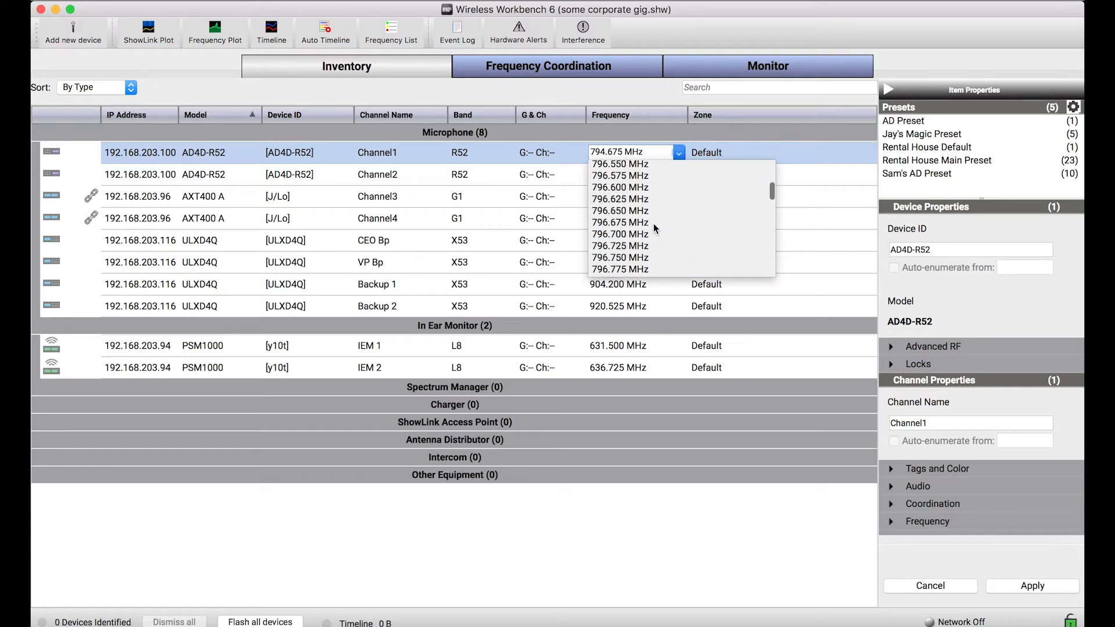
pyautogui.click(654, 226)
# Set the frequency of Channel2 on the AD4D-R52 receiver to 801.050 MHz
pyautogui.click(634, 174)
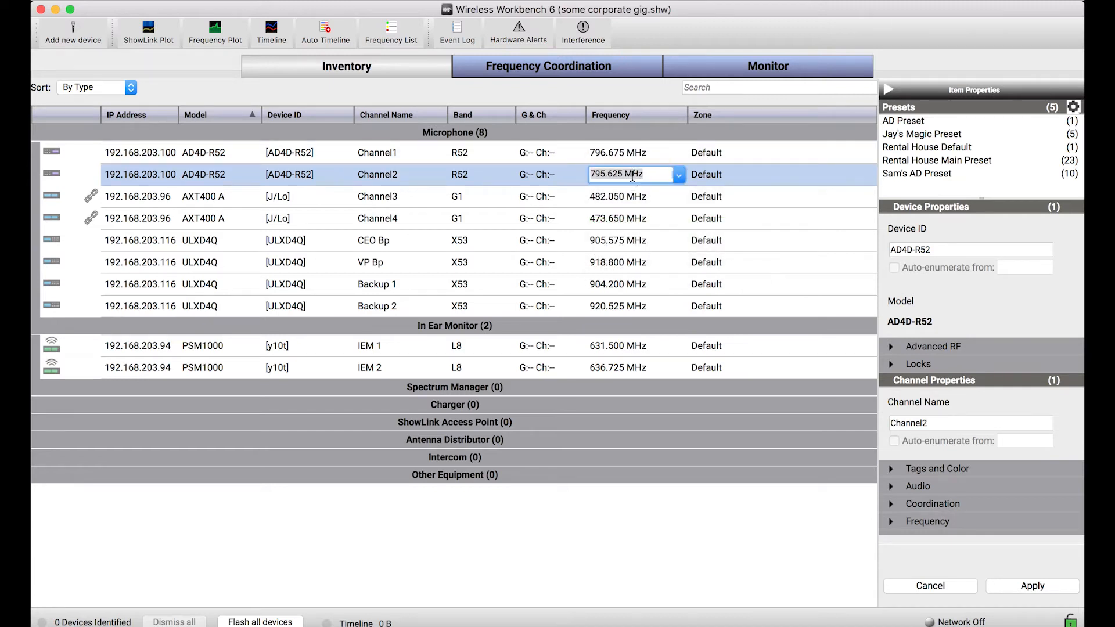
pyautogui.click(678, 177)
pyautogui.scroll(-5, 636, 244)
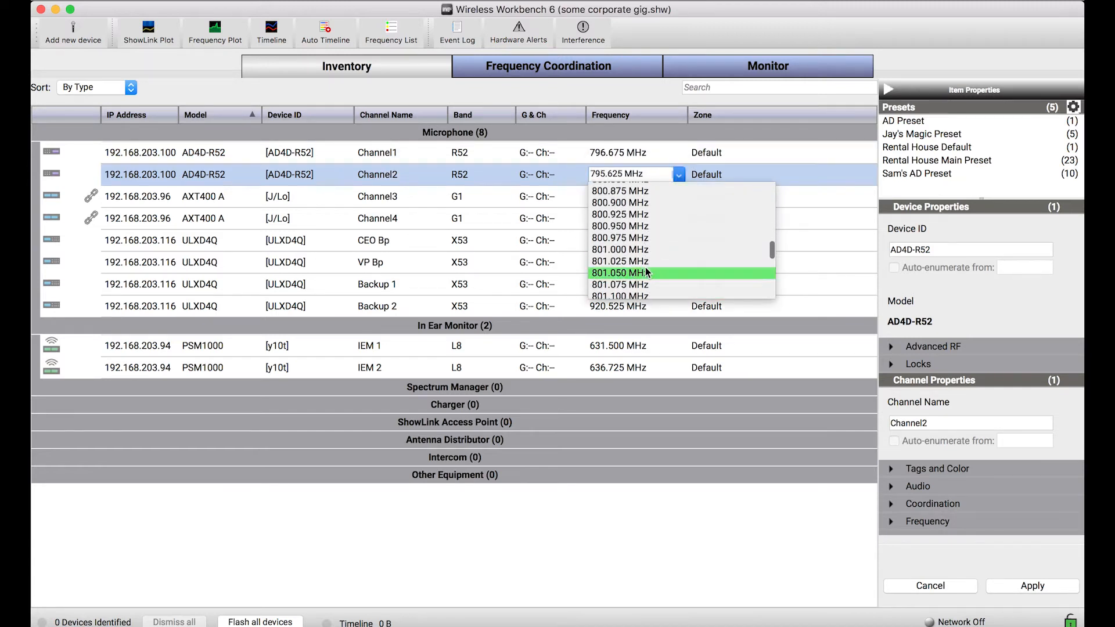
pyautogui.click(636, 268)
pyautogui.click(637, 269)
# Set the frequency of Channel3 on the AXT400 A receiver to 485.475 MHz
pyautogui.click(632, 196)
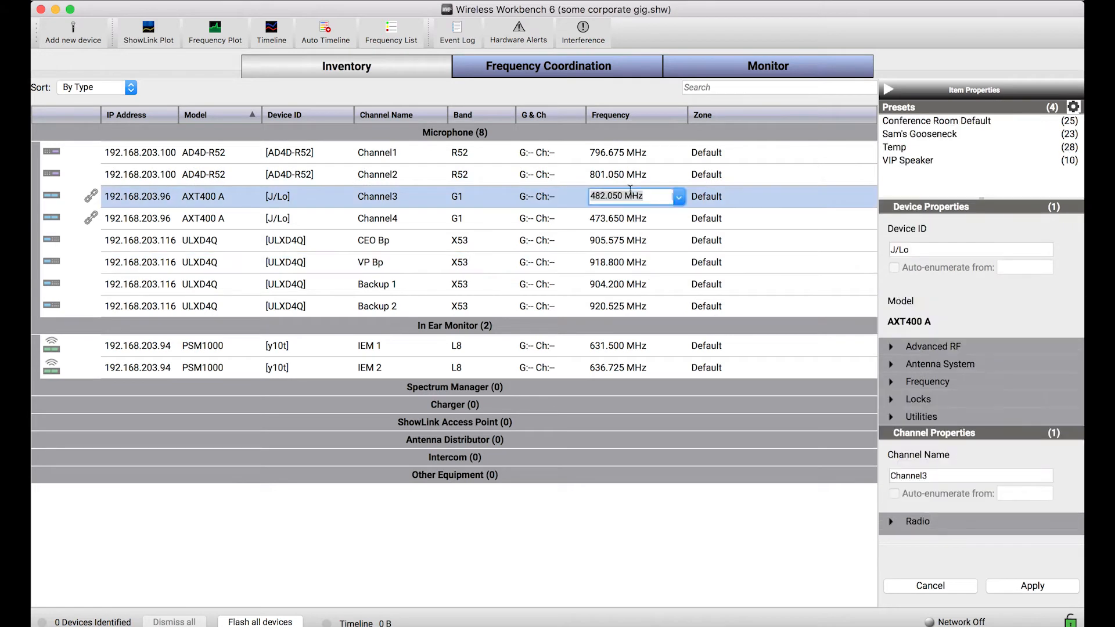
pyautogui.click(678, 197)
pyautogui.scroll(-10, 665, 246)
pyautogui.click(656, 266)
pyautogui.click(593, 538)
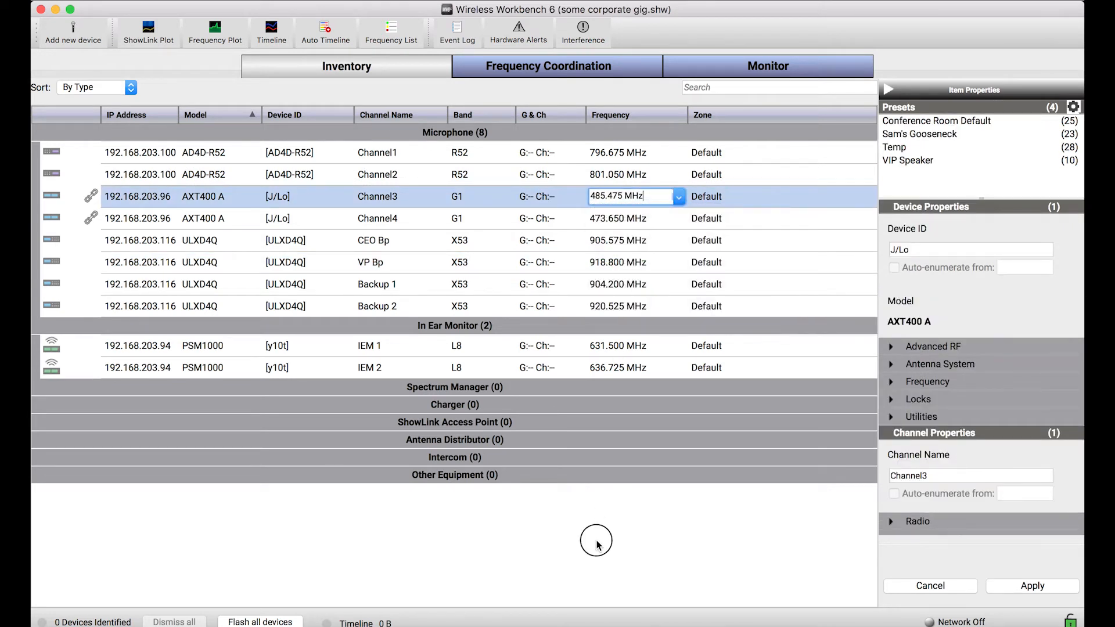
# Rename Channel1 and Channel2 of the AD4D-R52 receiver with the first names of the people using them
pyautogui.click(383, 152)
pyautogui.click(383, 153)
pyautogui.write('Sam')
pyautogui.press('Return')
pyautogui.doubleClick(390, 169)
pyautogui.write('Karishma')
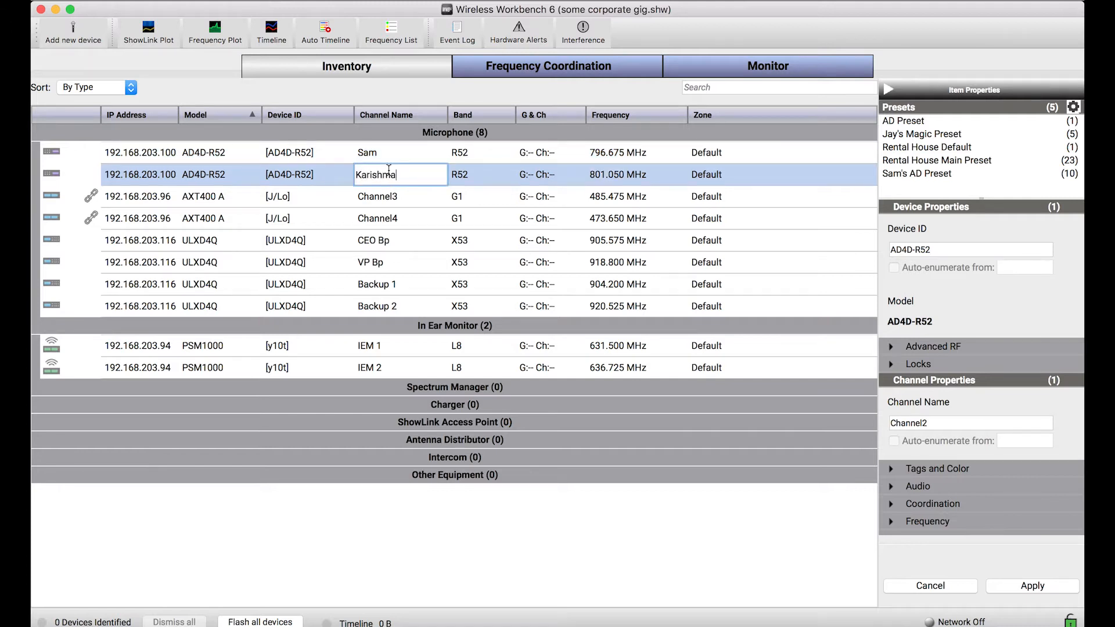
pyautogui.press('Return')
# Rename Channel3 and Channel4 of the AXT400 A receiver with the first names of the people using them
pyautogui.click(393, 199)
pyautogui.click(393, 200)
pyautogui.write('K')
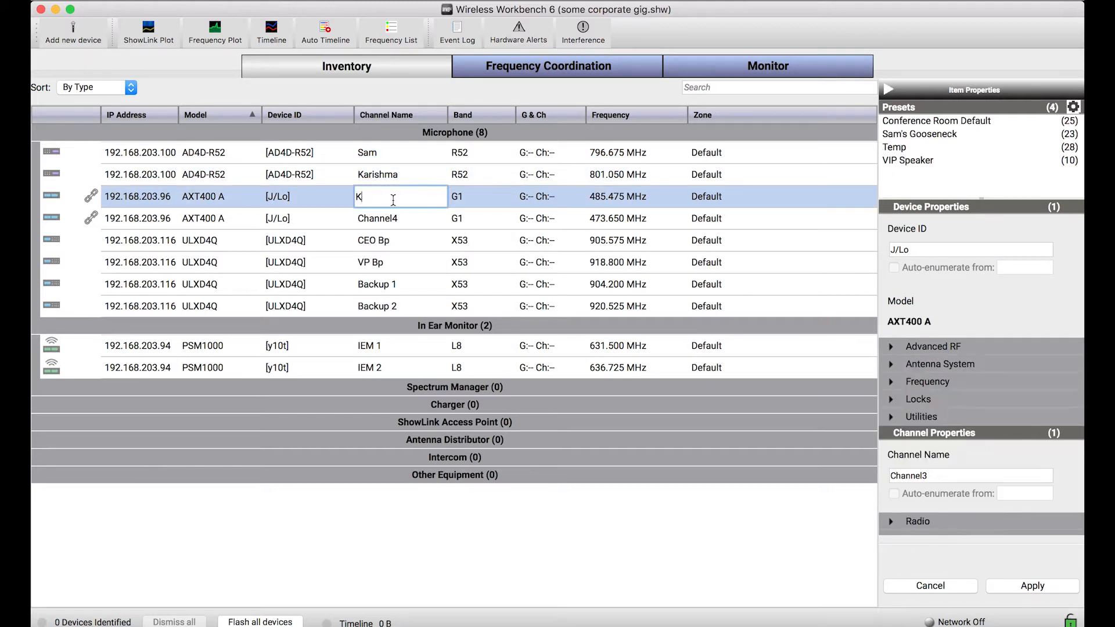
pyautogui.write('elsey')
pyautogui.press('Return')
pyautogui.click(384, 218)
pyautogui.click(384, 218)
pyautogui.write('Anu')
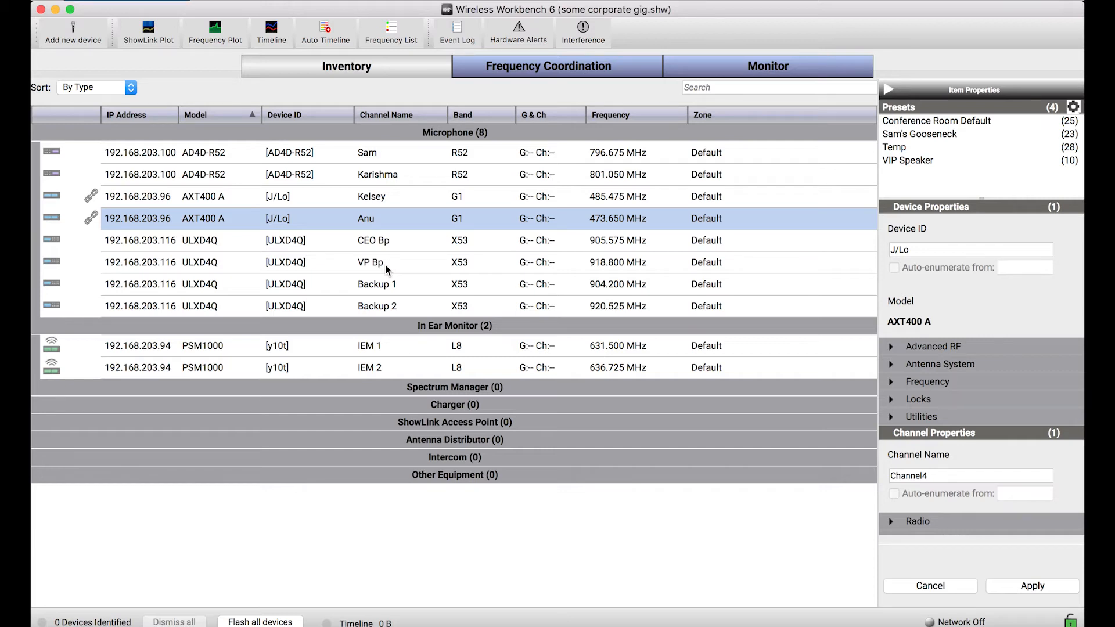
# Switch the network interface in the preferences to en0 and save, bringing the devices back online
pyautogui.press('super+comma')
pyautogui.click(617, 109)
pyautogui.moveTo(619, 104); pyautogui.dragTo(641, 163)
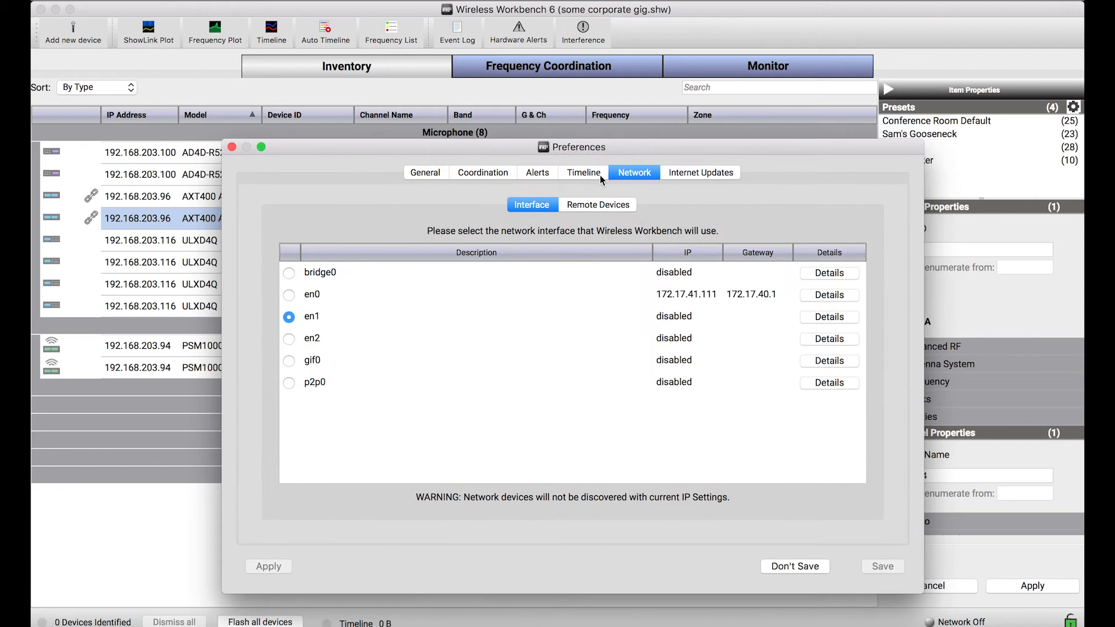
pyautogui.click(287, 297)
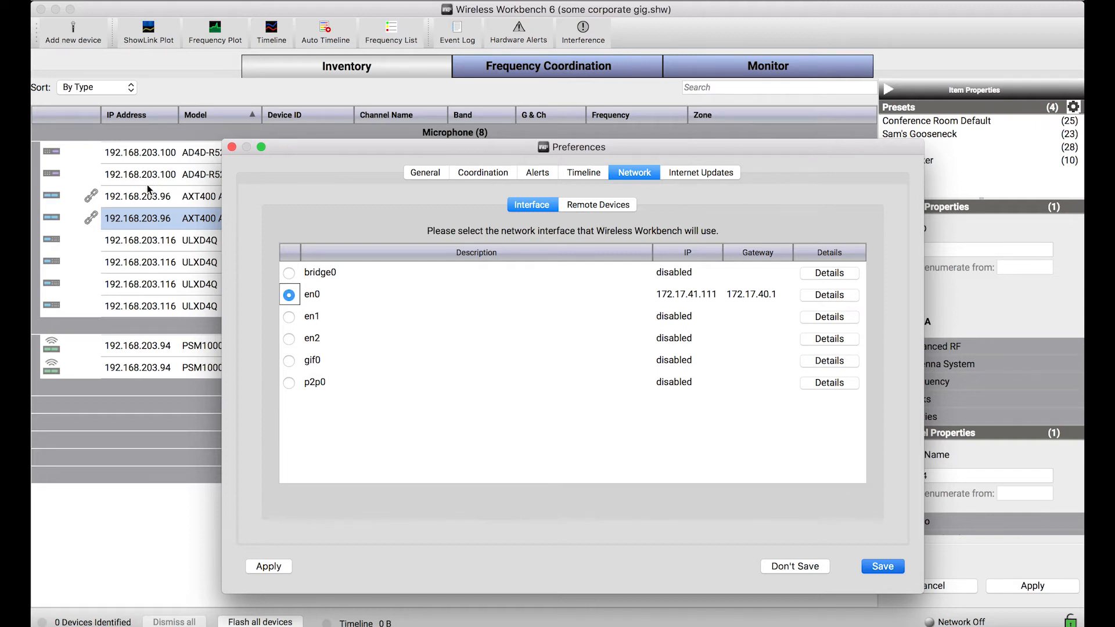
pyautogui.press('Return')
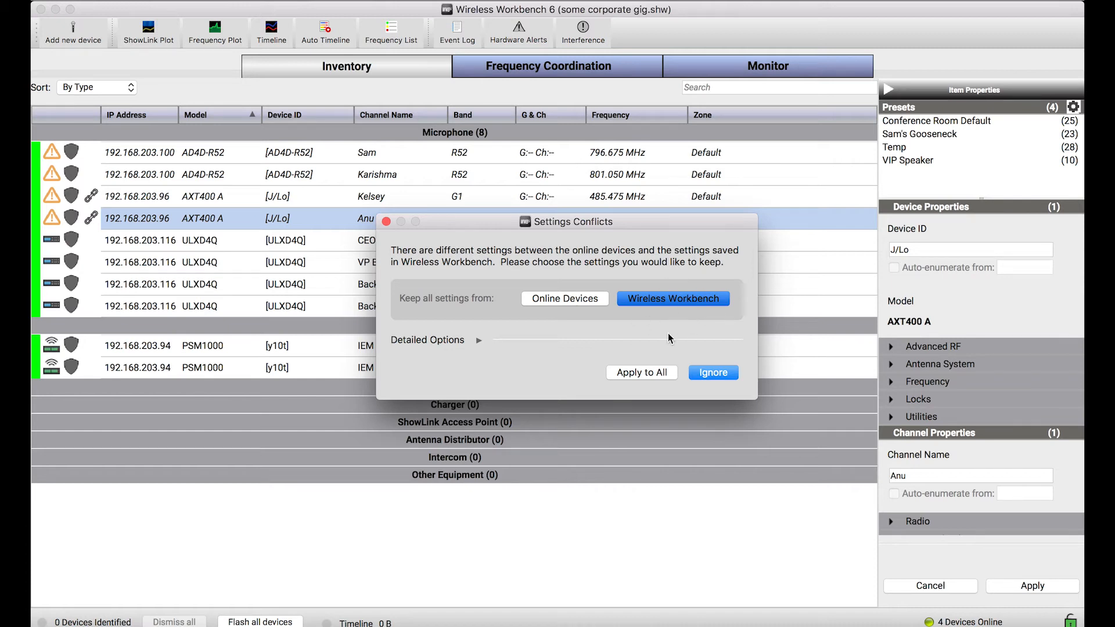
# Choose to keep all conflicting settings from Wireless Workbench and expand the detailed conflict options
pyautogui.moveTo(636, 222); pyautogui.dragTo(824, 135)
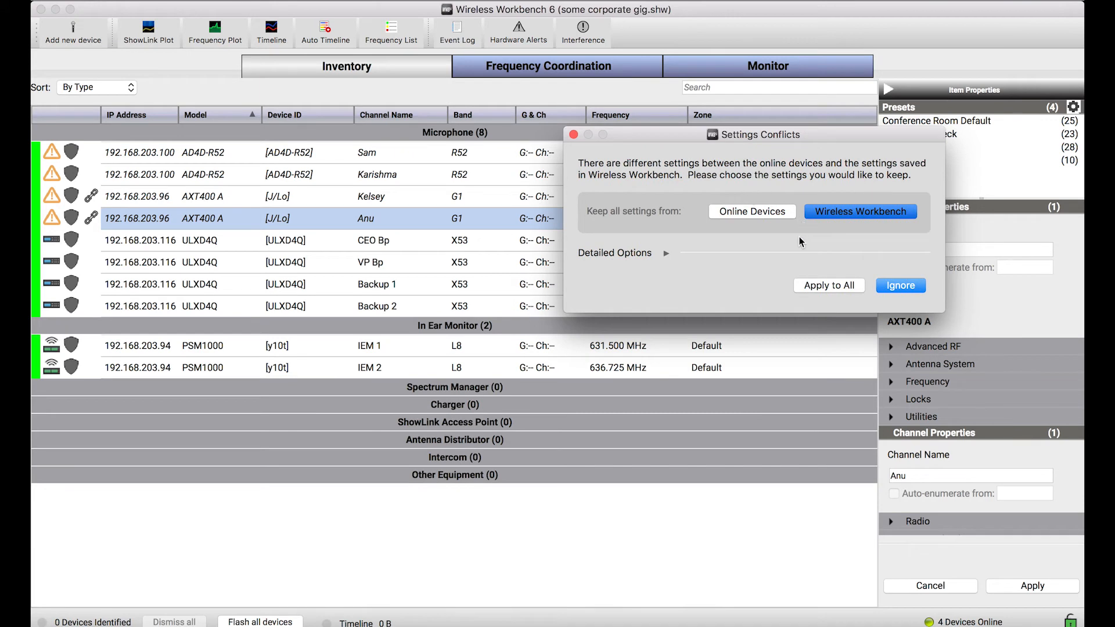
pyautogui.click(849, 217)
pyautogui.click(665, 253)
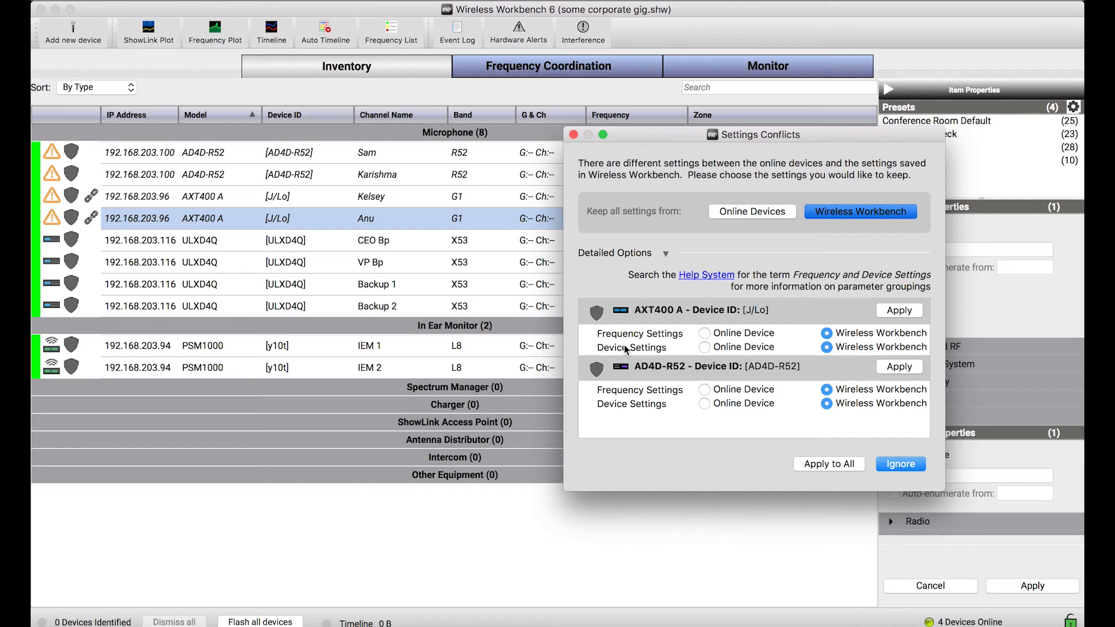
# Try the Online Device source for the AXT400 A's frequency and device settings, returning each to Wireless Workbench
pyautogui.click(705, 334)
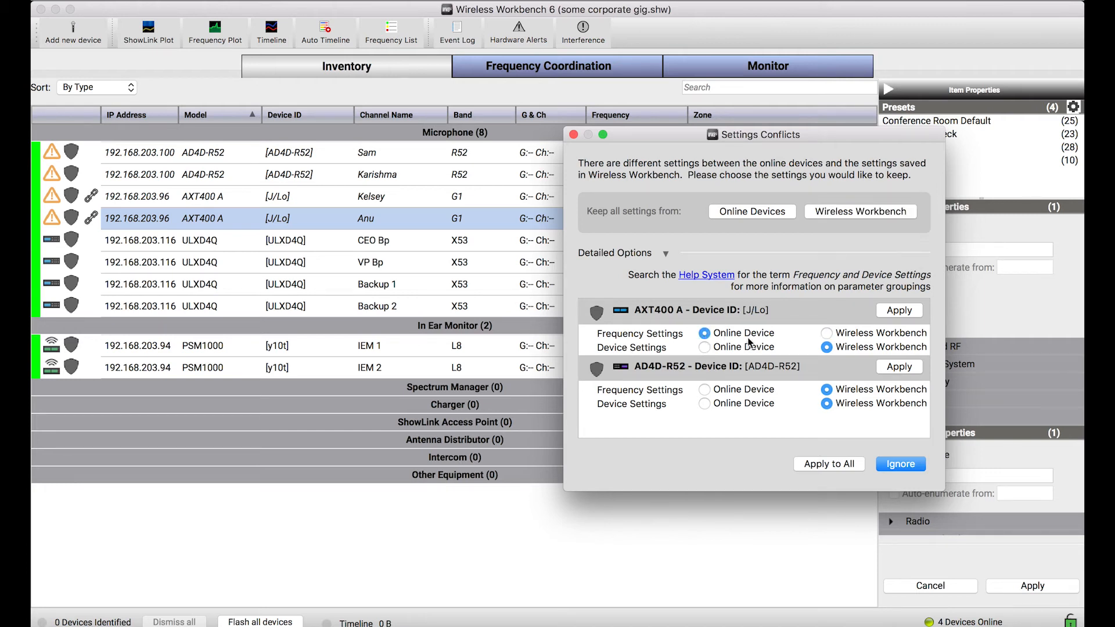
pyautogui.click(826, 334)
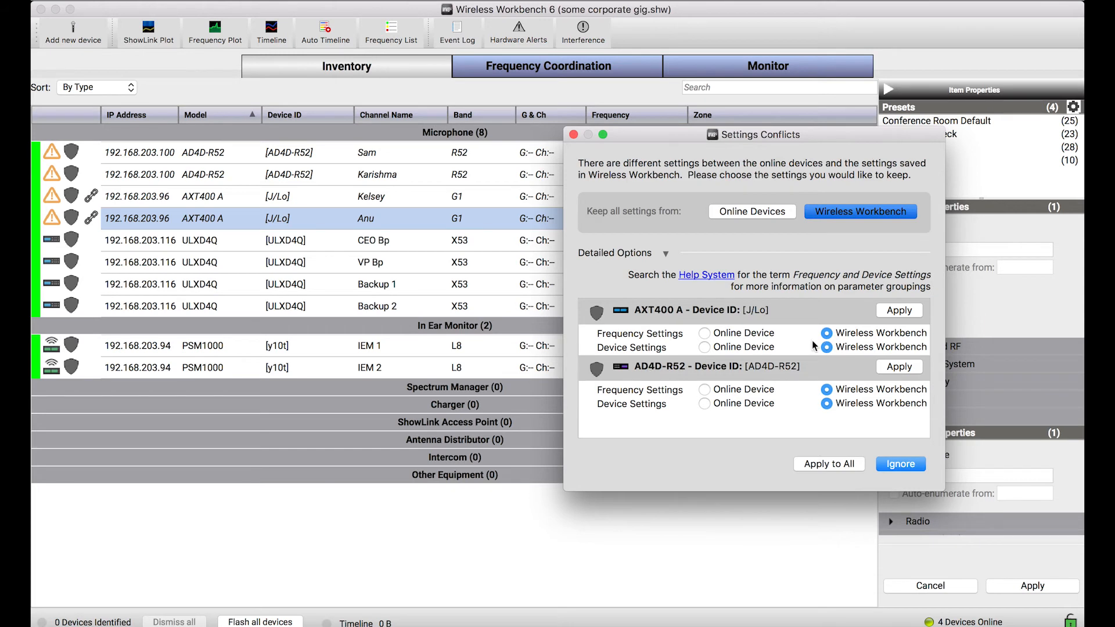
pyautogui.click(704, 347)
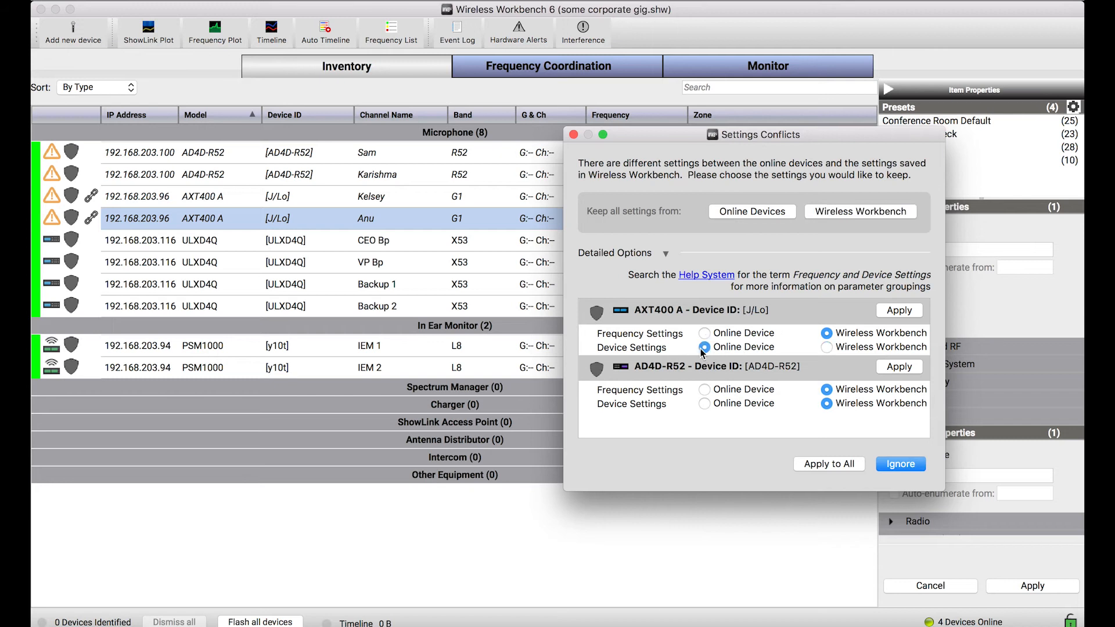
pyautogui.click(827, 347)
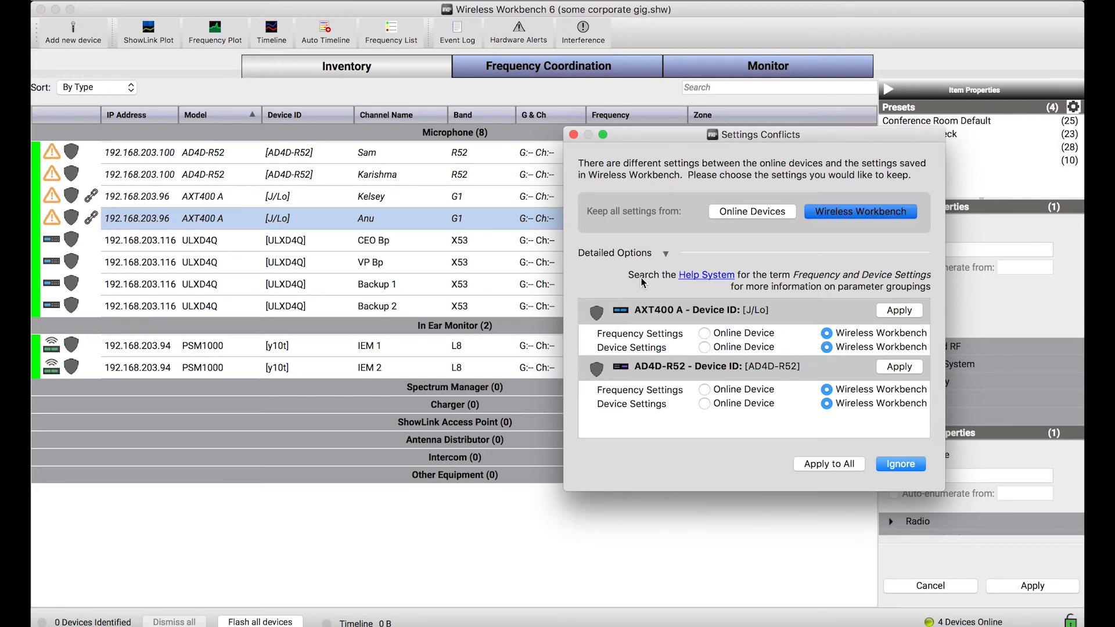
# Collapse the detailed options and apply the Wireless Workbench settings to all conflicting devices
pyautogui.click(656, 252)
pyautogui.click(847, 215)
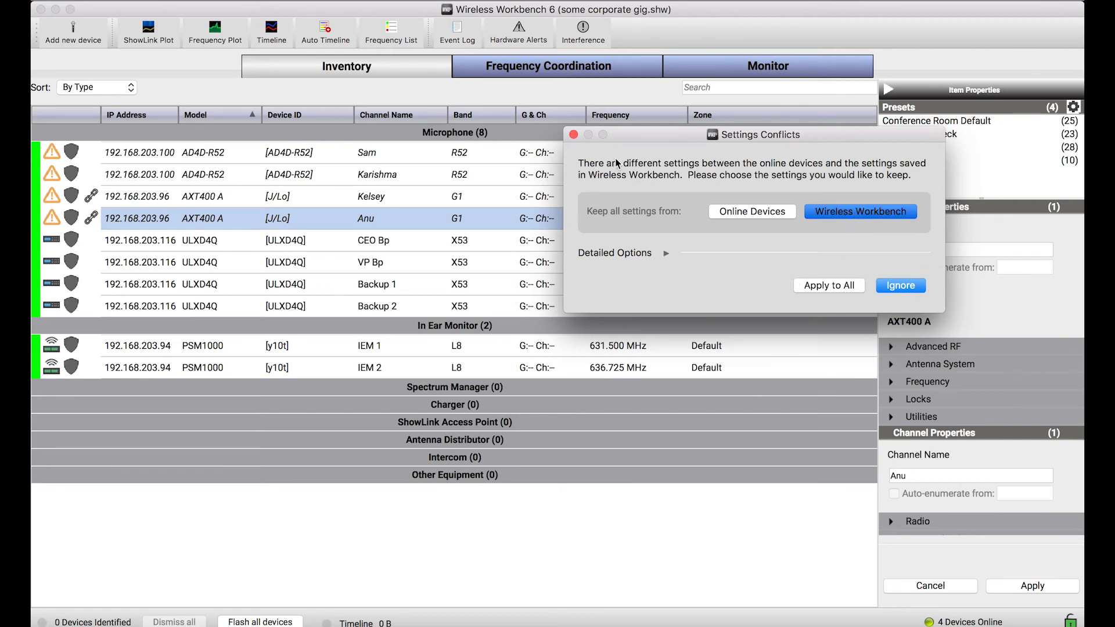
pyautogui.moveTo(641, 135); pyautogui.dragTo(642, 212)
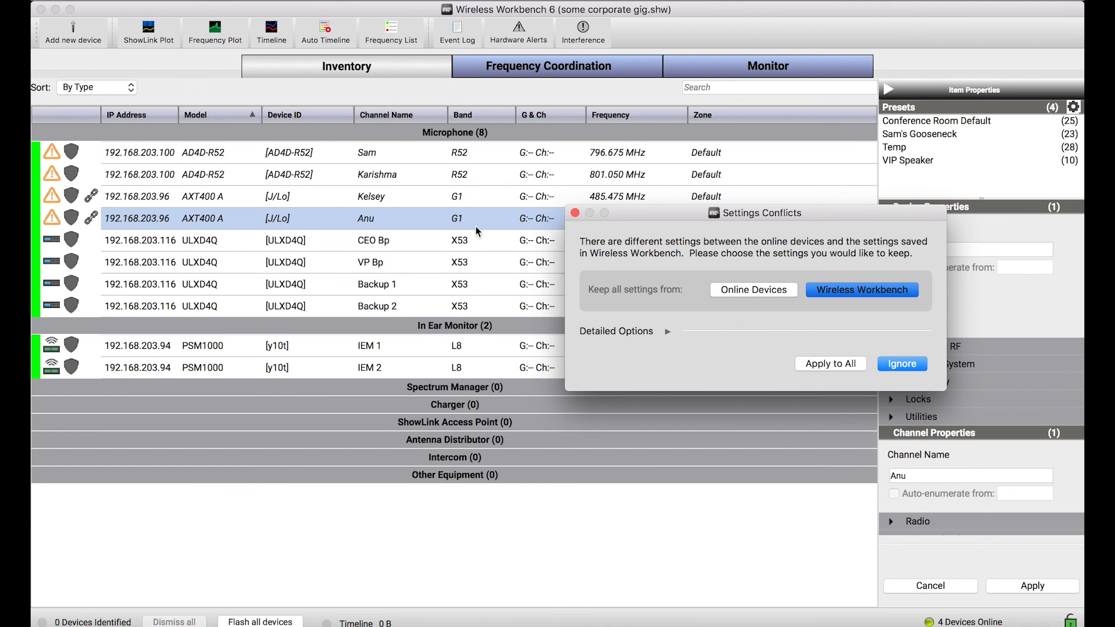
pyautogui.click(831, 364)
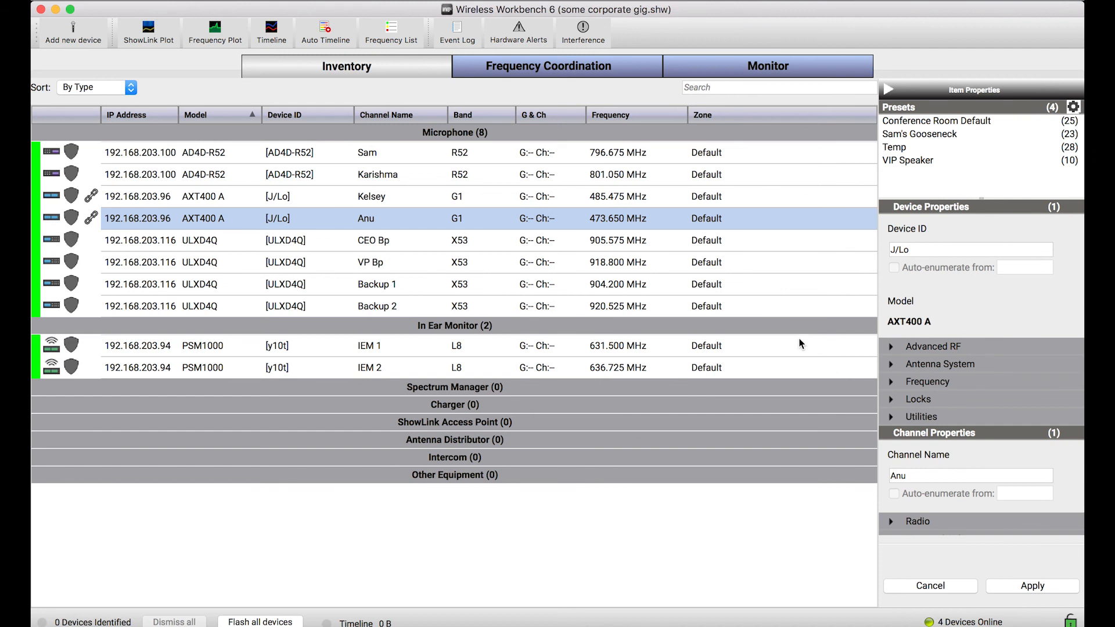